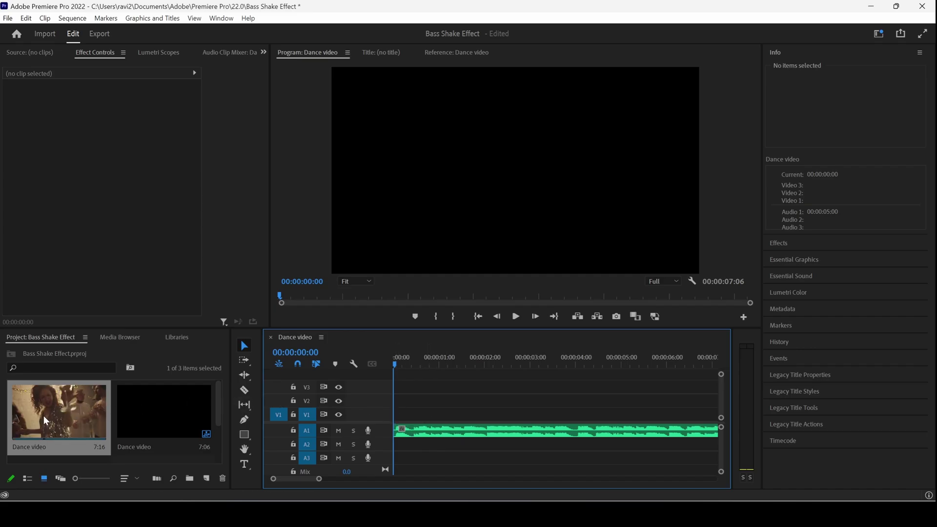
Put Dance video on V1, trim it to end with the music, and enlarge A1's waveform.
{"action": "left_click_drag", "start_coordinate": [43, 414], "coordinate": [390, 426]}
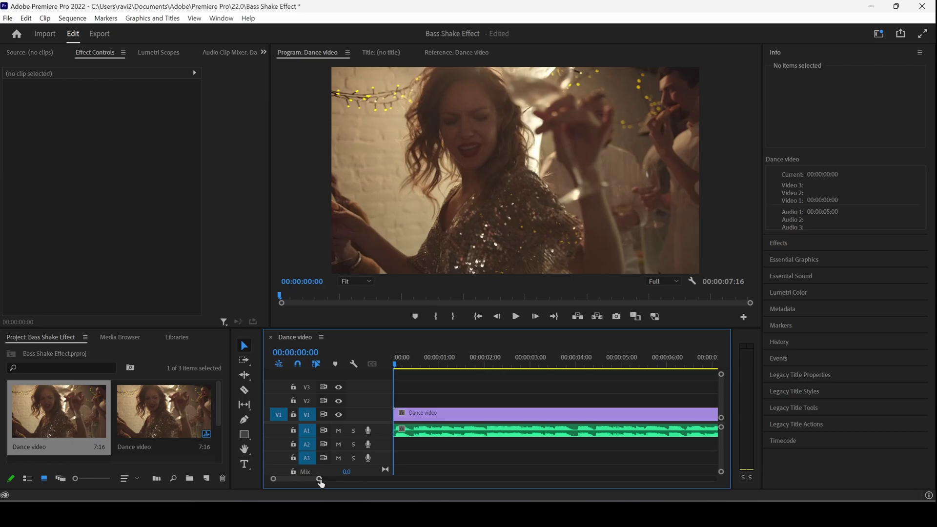
{"action": "left_click_drag", "start_coordinate": [674, 414], "coordinate": [661, 416]}
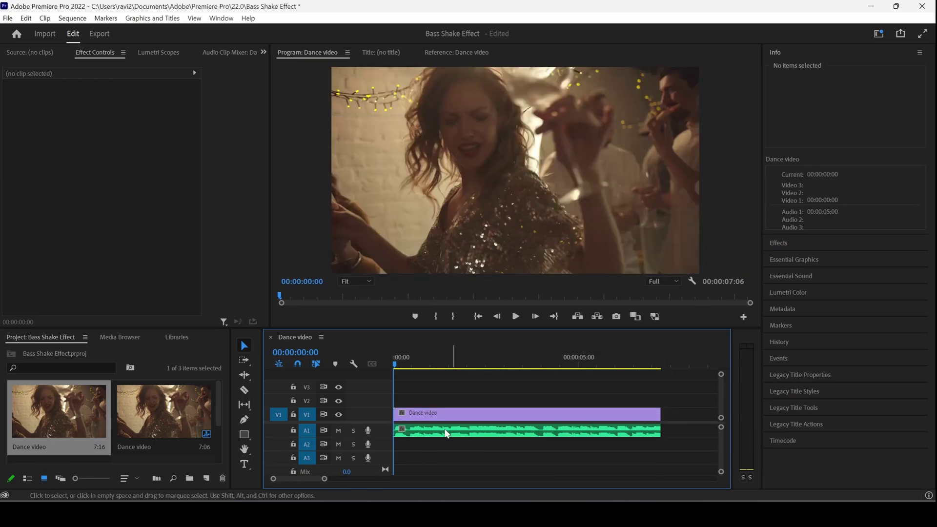
{"action": "left_click", "coordinate": [406, 362]}
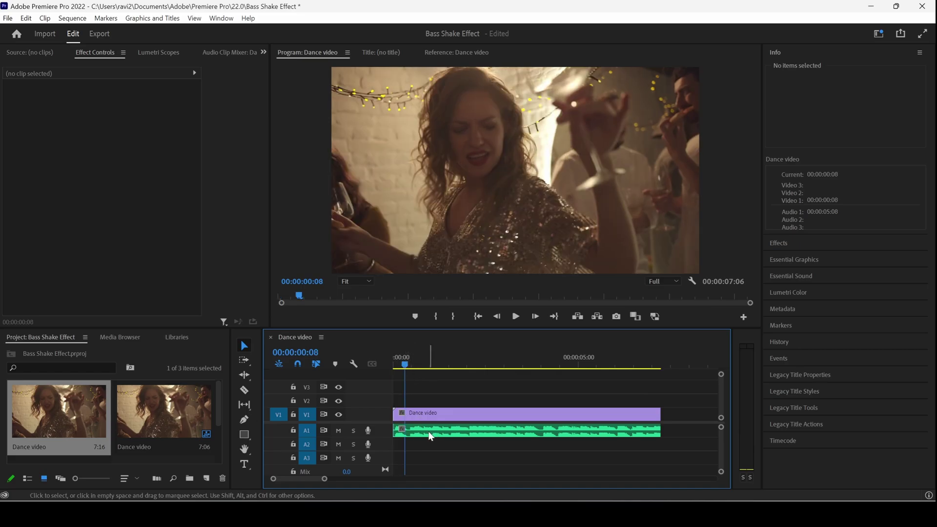
{"action": "double_click", "coordinate": [379, 432]}
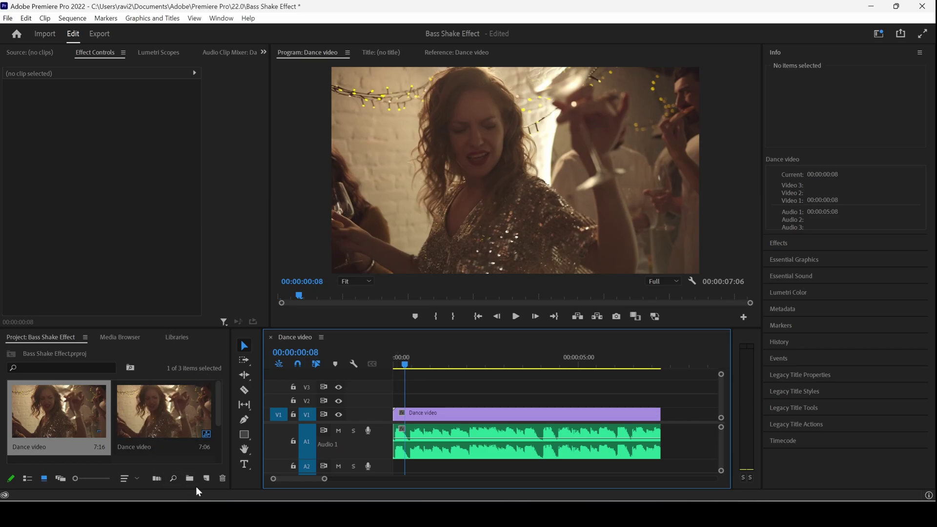
Create a new 1920×1080 adjustment layer from the Project panel.
{"action": "left_click", "coordinate": [206, 478]}
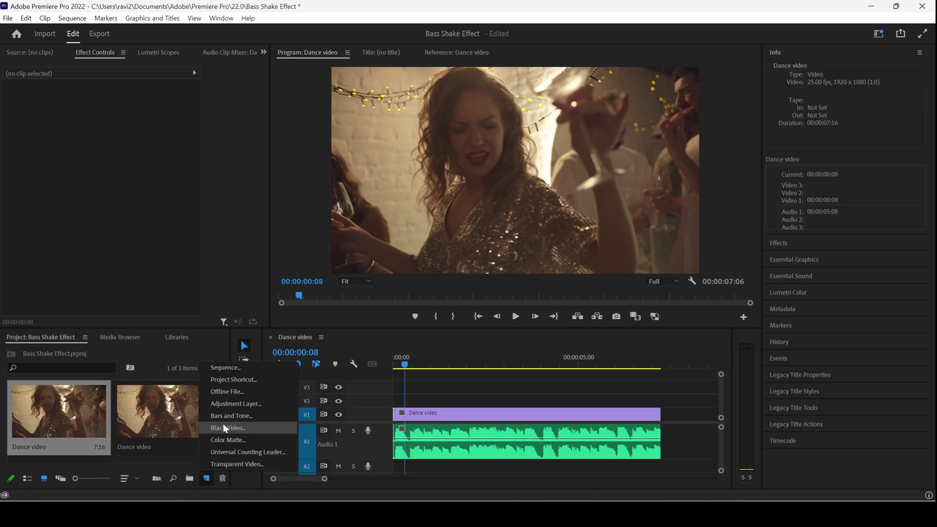
{"action": "left_click", "coordinate": [228, 404]}
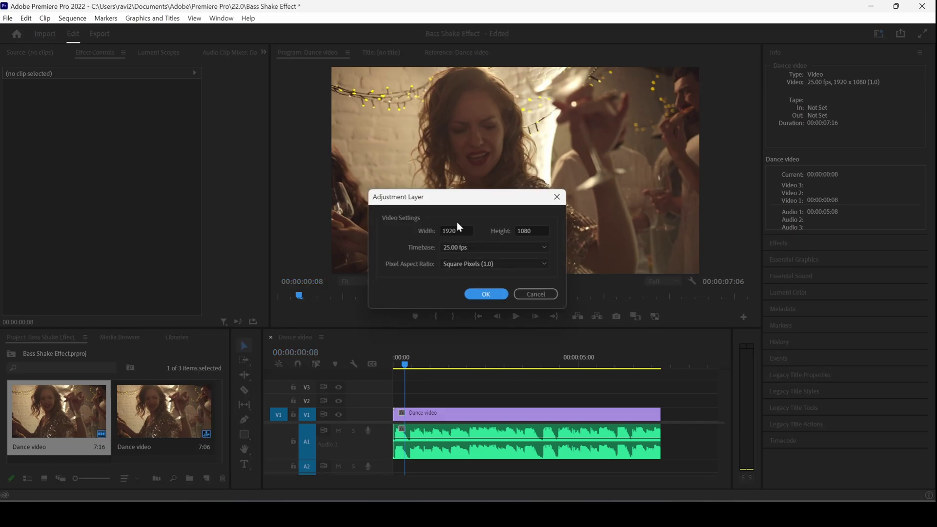
{"action": "left_click", "coordinate": [480, 295]}
Place the adjustment layer on V2 above the dance clip, with the playhead at 00:00:00:02.
{"action": "left_click_drag", "start_coordinate": [152, 432], "coordinate": [376, 405]}
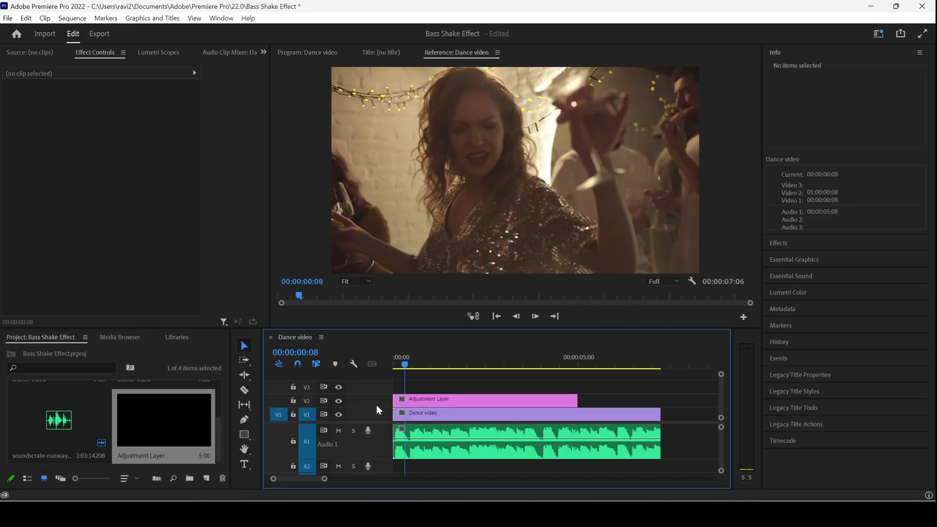
{"action": "left_click_drag", "start_coordinate": [323, 483], "coordinate": [288, 481]}
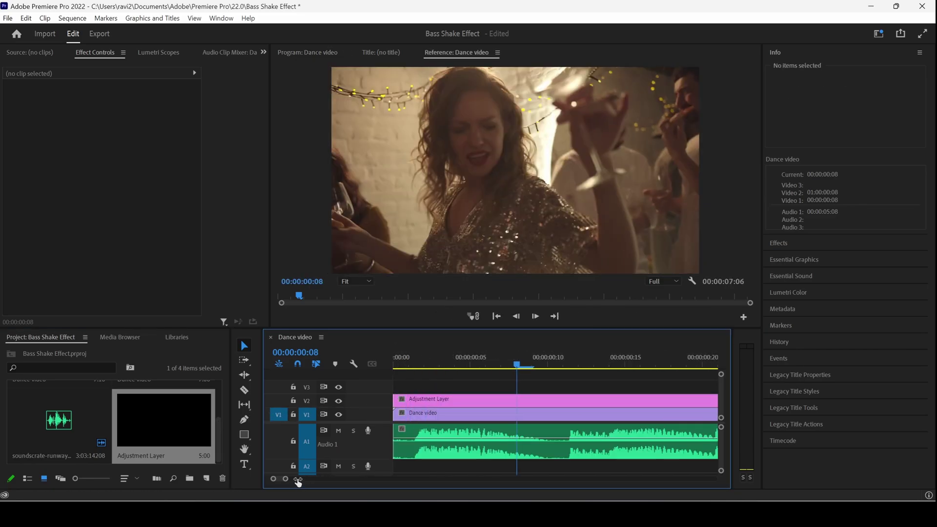
{"action": "left_click", "coordinate": [396, 362]}
{"action": "left_click_drag", "start_coordinate": [394, 365], "coordinate": [417, 370]}
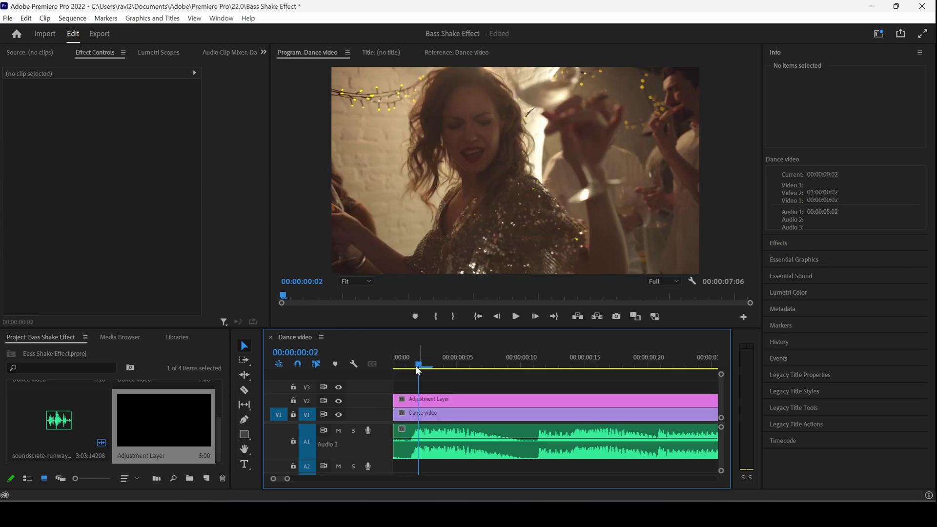
Cut the V2 adjustment layer at the playhead, delete the rest, and select the two-frame piece.
{"action": "left_click", "coordinate": [244, 390]}
{"action": "left_click", "coordinate": [419, 399]}
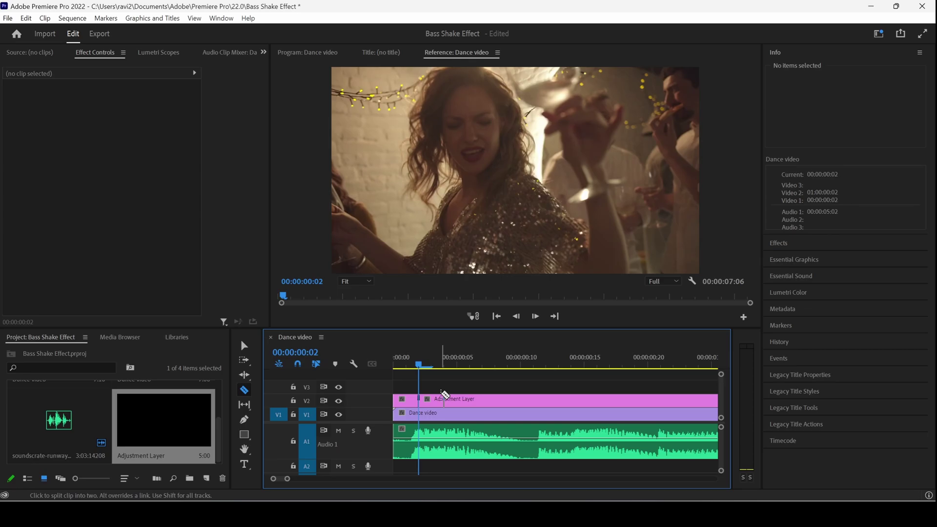
{"action": "left_click", "coordinate": [244, 345]}
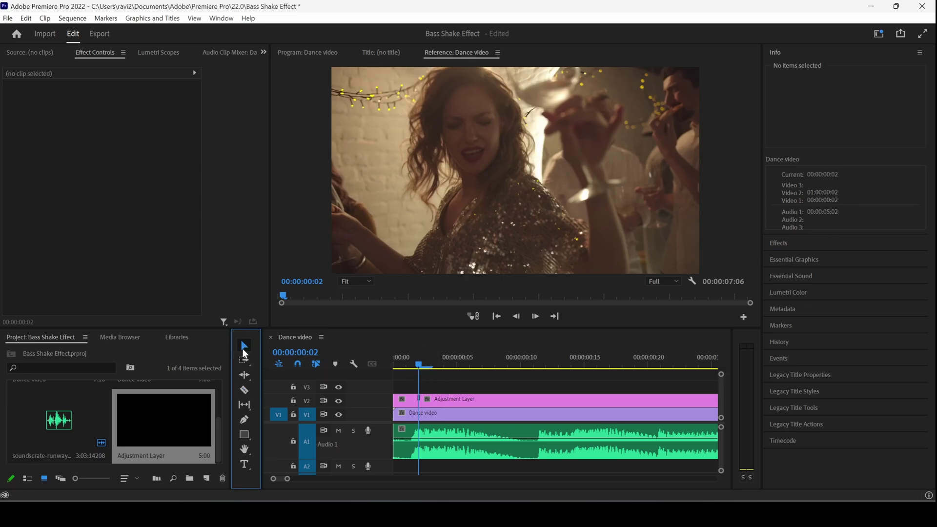
{"action": "left_click", "coordinate": [445, 399]}
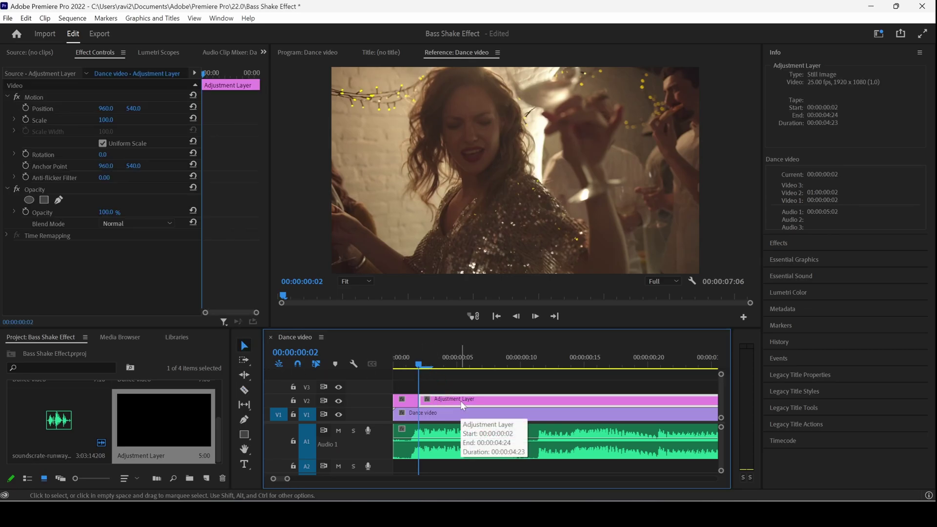
{"action": "key", "text": "Delete"}
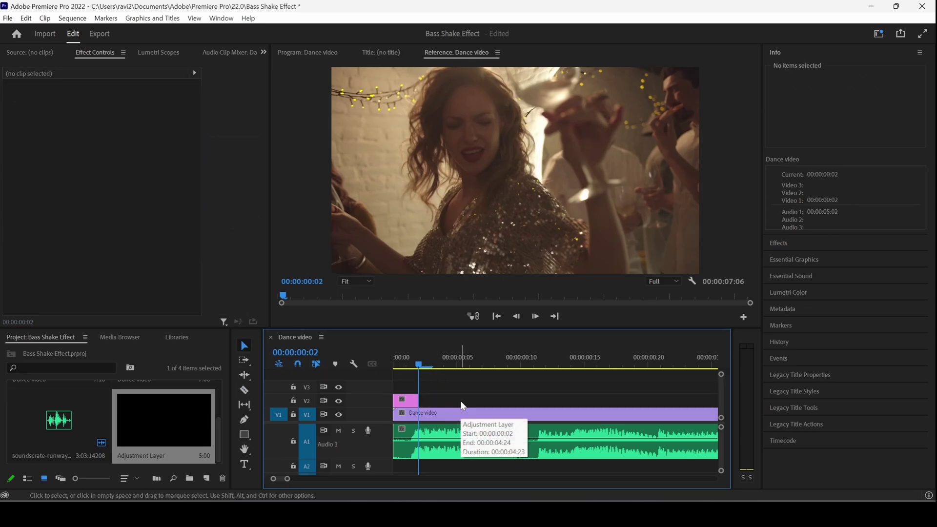
{"action": "left_click", "coordinate": [400, 403]}
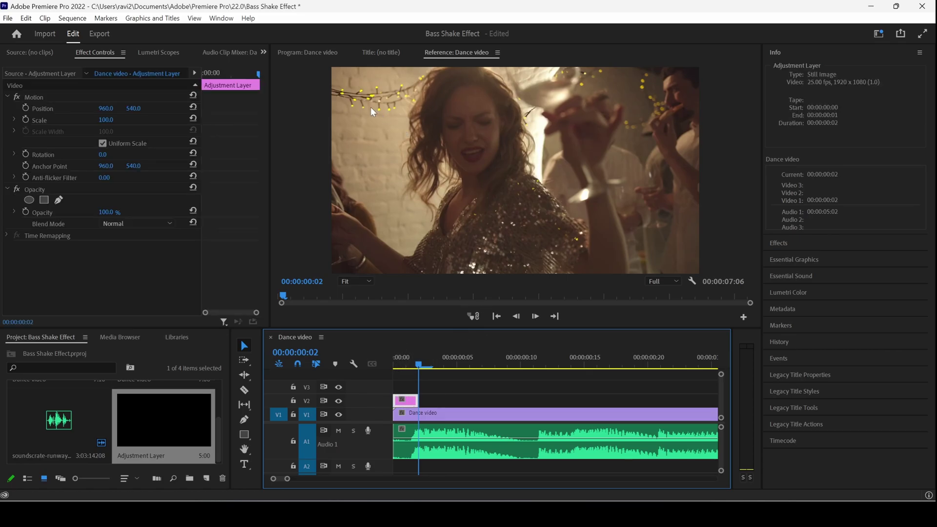
Search 'directional' in Effects and apply Directional Blur to the adjustment clip.
{"action": "left_click", "coordinate": [779, 244]}
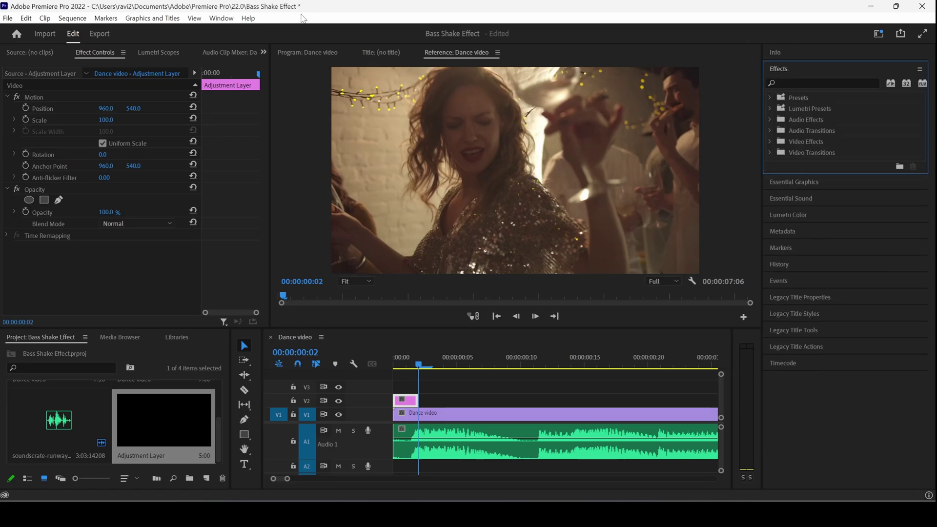
{"action": "left_click", "coordinate": [222, 18]}
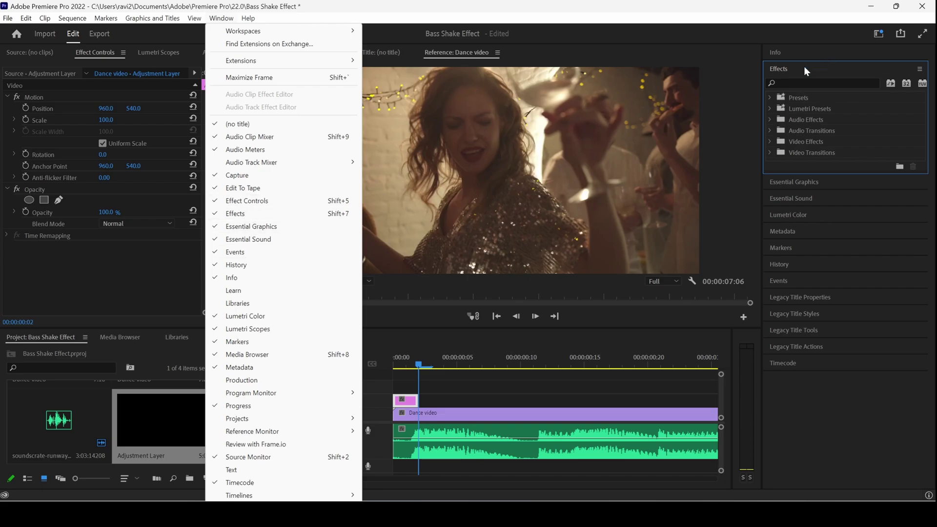
{"action": "left_click", "coordinate": [797, 80]}
{"action": "type", "text": "d"}
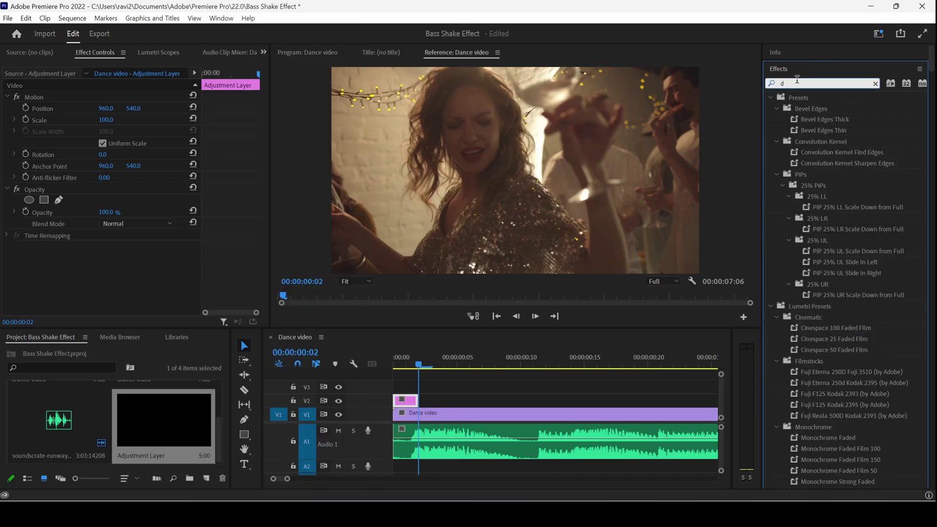
{"action": "type", "text": "irectional"}
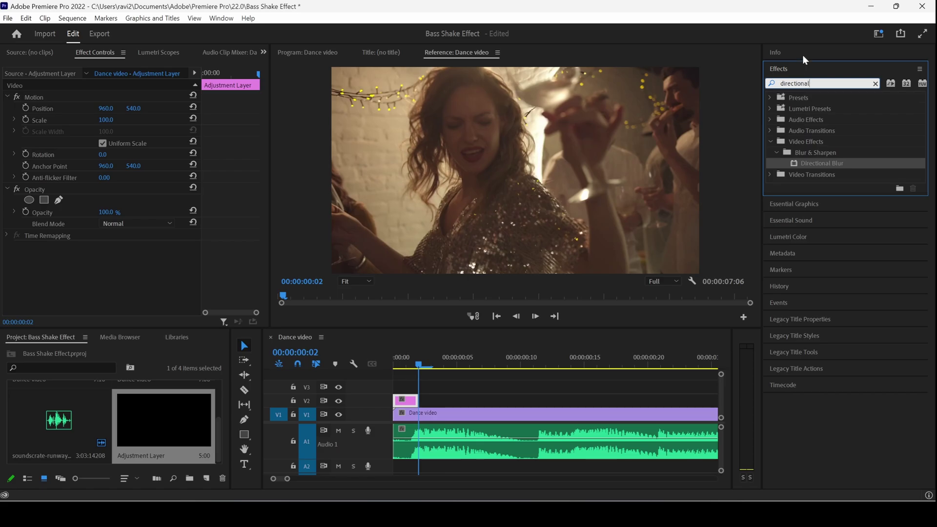
{"action": "double_click", "coordinate": [819, 162]}
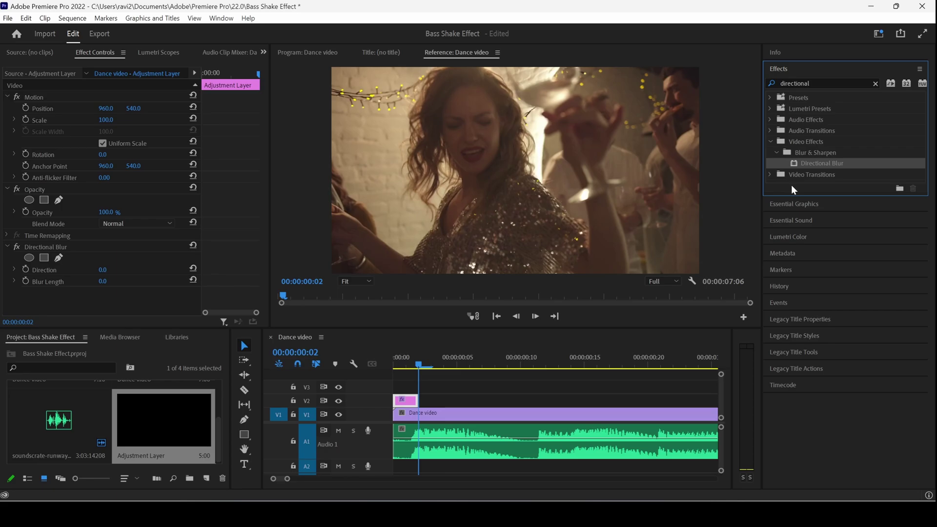
Add a second Directional Blur and set its Blur Length to 50.
{"action": "left_click_drag", "start_coordinate": [818, 166], "coordinate": [412, 399]}
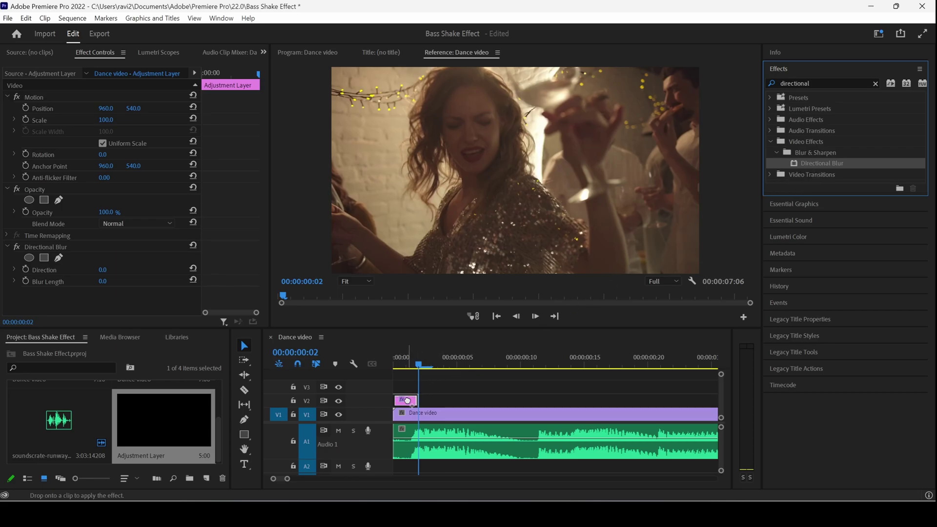
{"action": "left_click_drag", "start_coordinate": [261, 239], "coordinate": [264, 273]}
{"action": "left_click", "coordinate": [104, 292]}
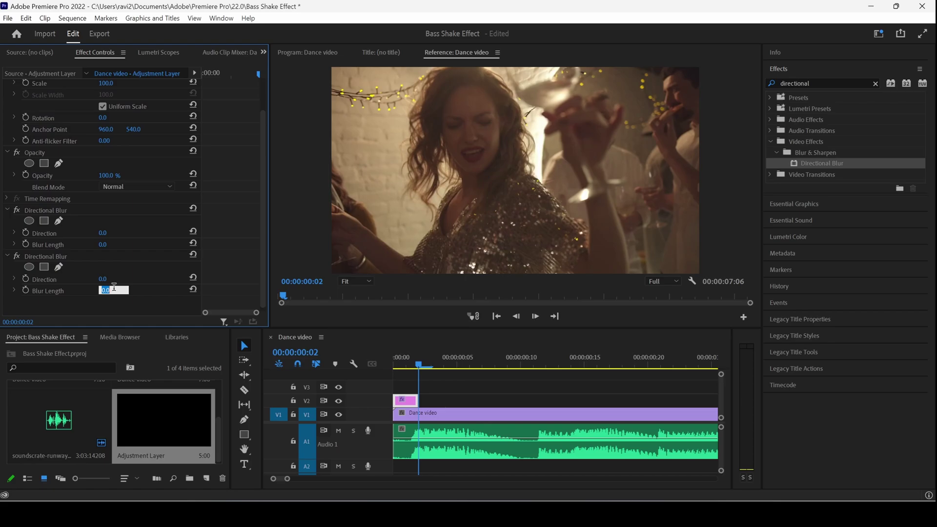
{"action": "type", "text": "50"}
{"action": "key", "text": "Return"}
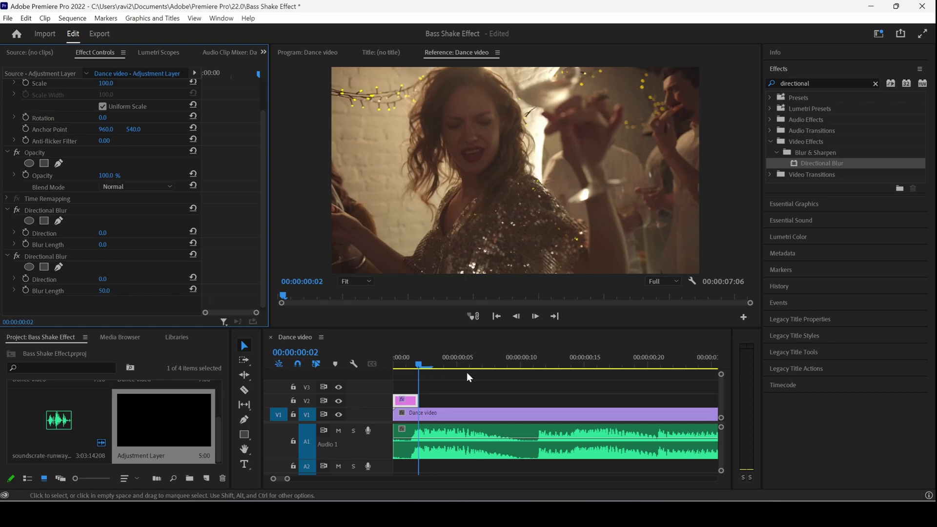
Duplicate the blur clip a few frames later on V2, then play back the opening.
{"action": "left_click", "coordinate": [399, 367]}
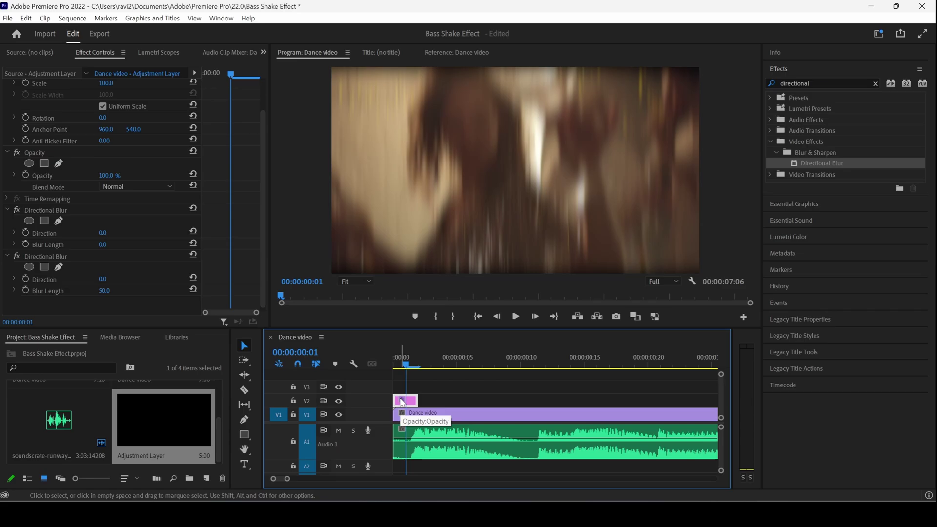
{"action": "left_click_drag", "start_coordinate": [403, 401], "coordinate": [464, 404]}
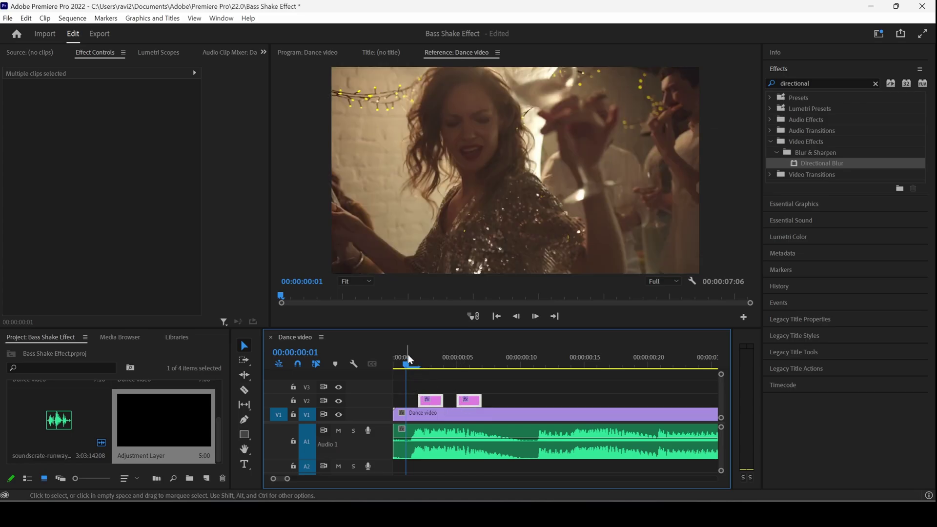
{"action": "left_click_drag", "start_coordinate": [409, 366], "coordinate": [394, 366]}
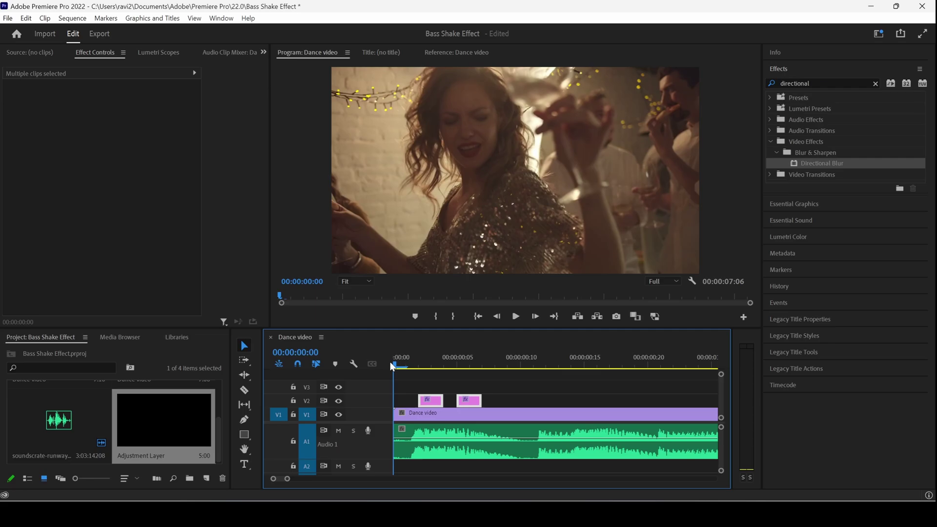
{"action": "key", "text": "space"}
{"action": "key", "text": "space"}
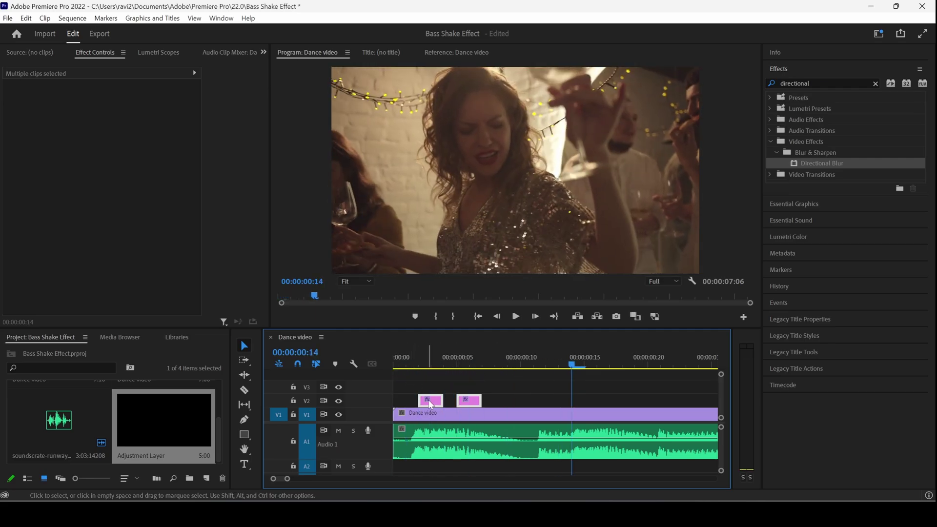
Position blur clips on the next beats and paste copies to fill about 2.5 seconds of V2.
{"action": "left_click_drag", "start_coordinate": [286, 480], "coordinate": [302, 481]}
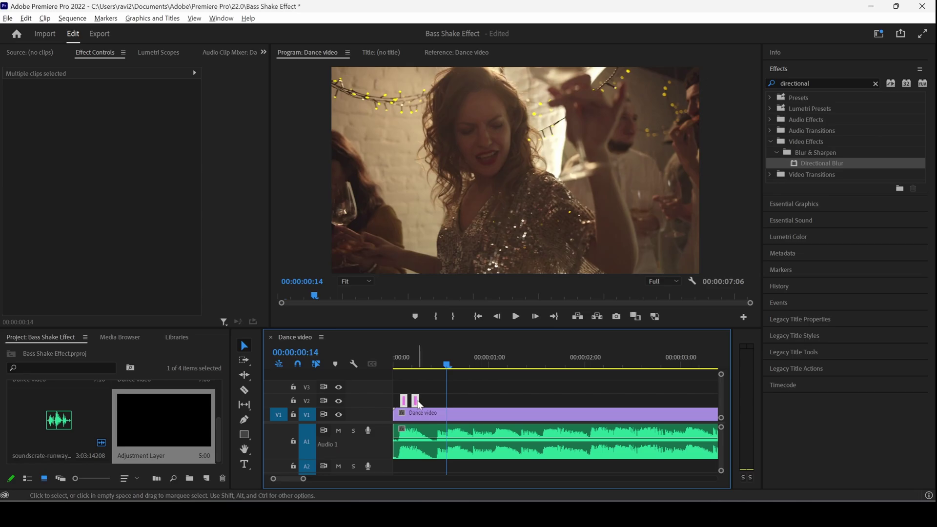
{"action": "left_click_drag", "start_coordinate": [417, 401], "coordinate": [501, 403]}
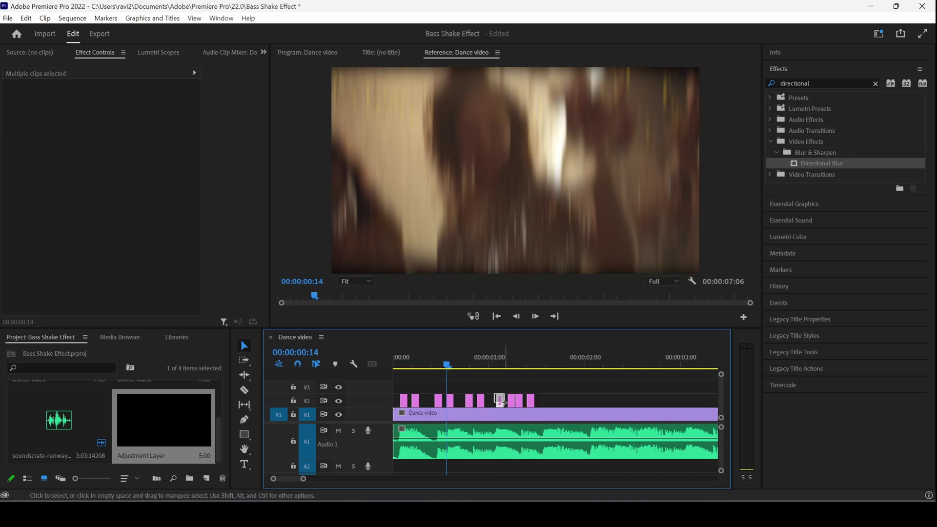
{"action": "key", "text": "ctrl+v"}
{"action": "key", "text": "ctrl+v"}
{"action": "key", "text": "ctrl+v"}
{"action": "key", "text": "ctrl+v"}
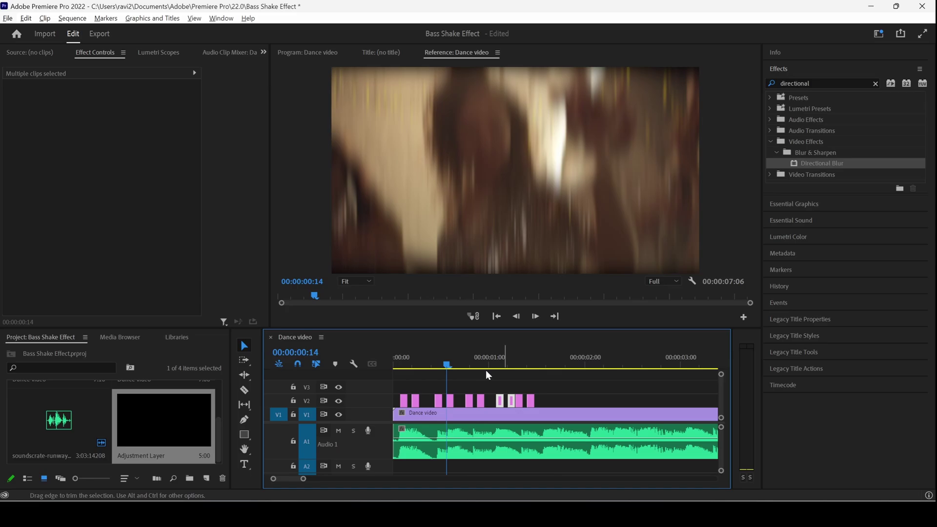
{"action": "left_click", "coordinate": [398, 367]}
{"action": "left_click_drag", "start_coordinate": [397, 366], "coordinate": [392, 366]}
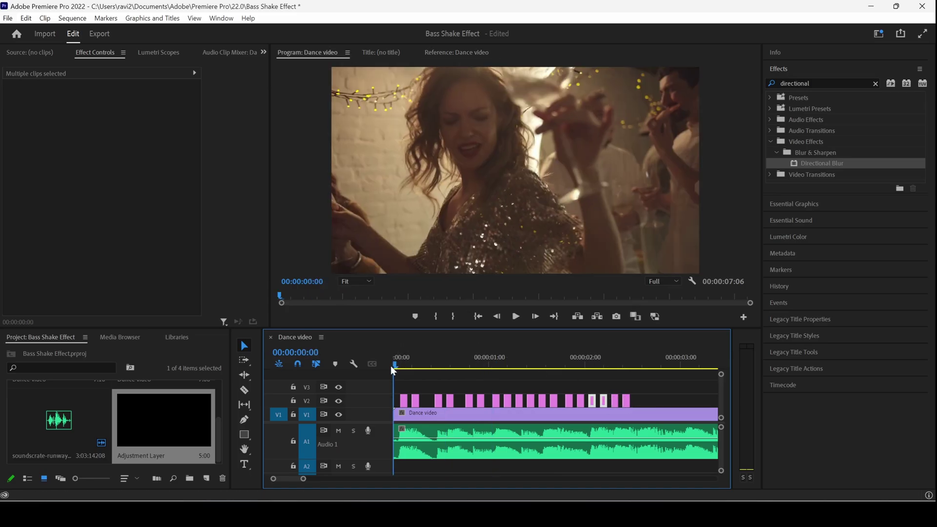
{"action": "key", "text": "space"}
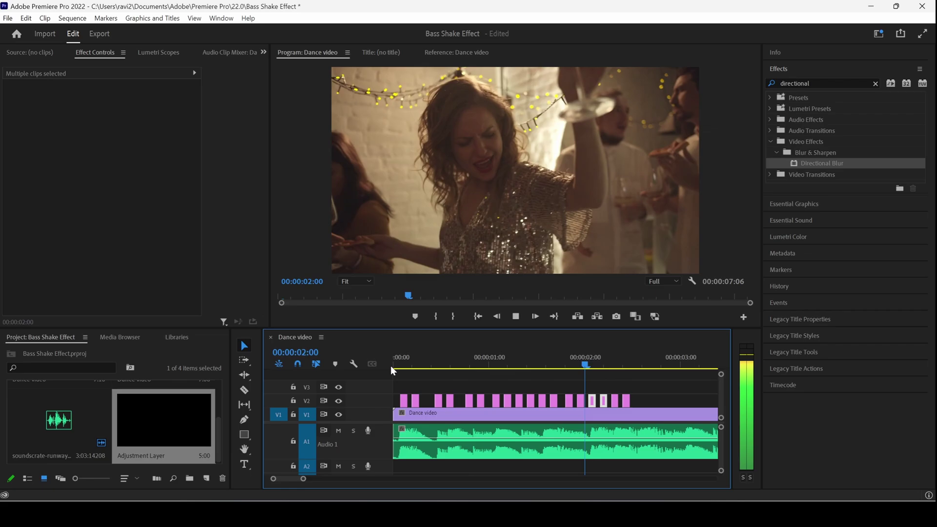
{"action": "key", "text": "space"}
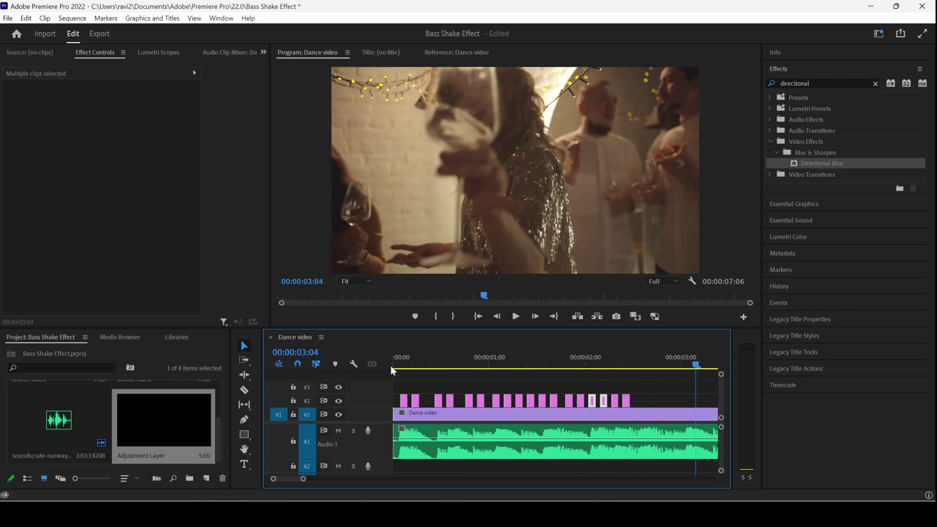